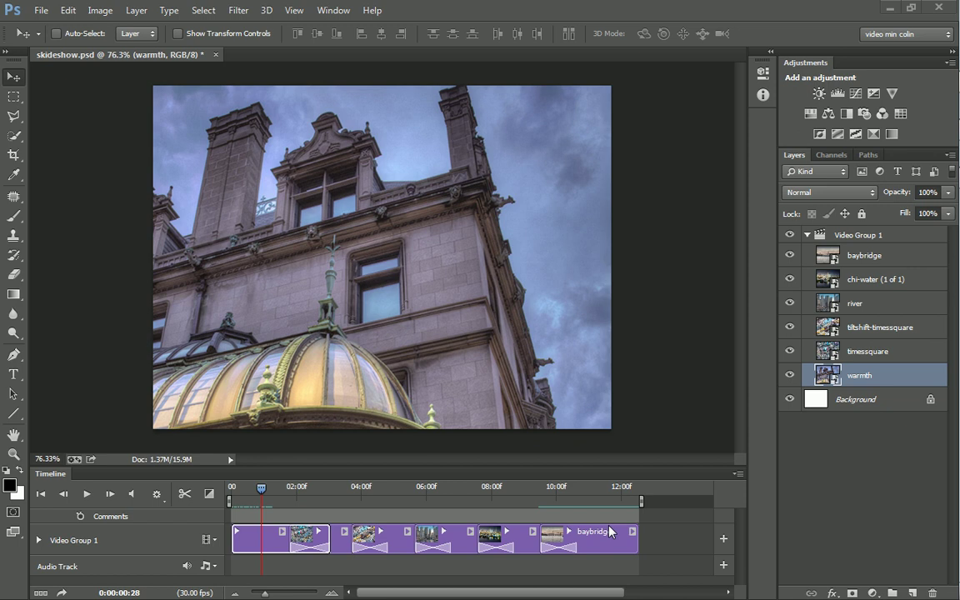
Open and dismiss the first clip's motion settings, scrubbing the preview toward the harbour clip.
{"action": "right_click", "coordinate": [266, 539]}
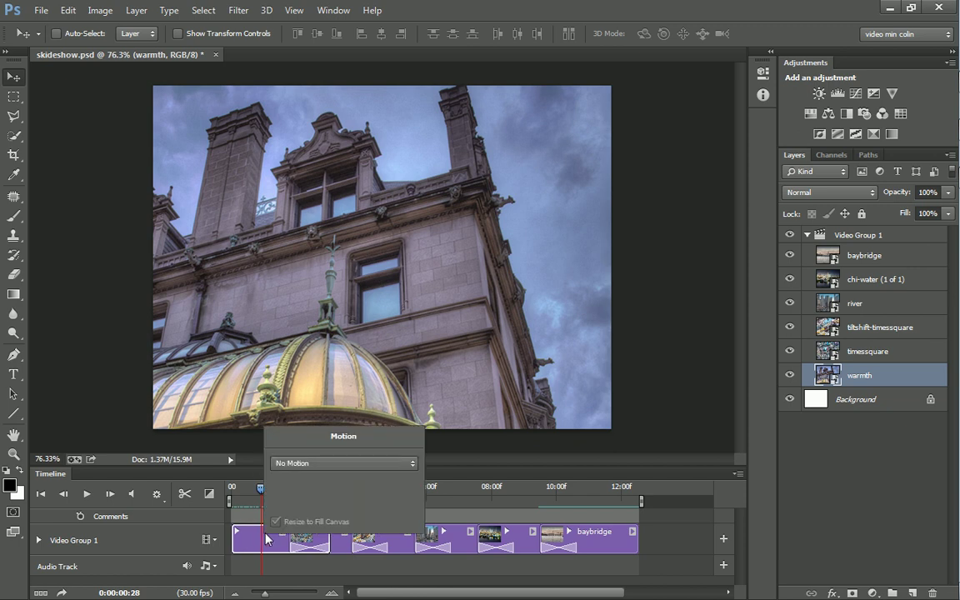
{"action": "left_click", "coordinate": [344, 464]}
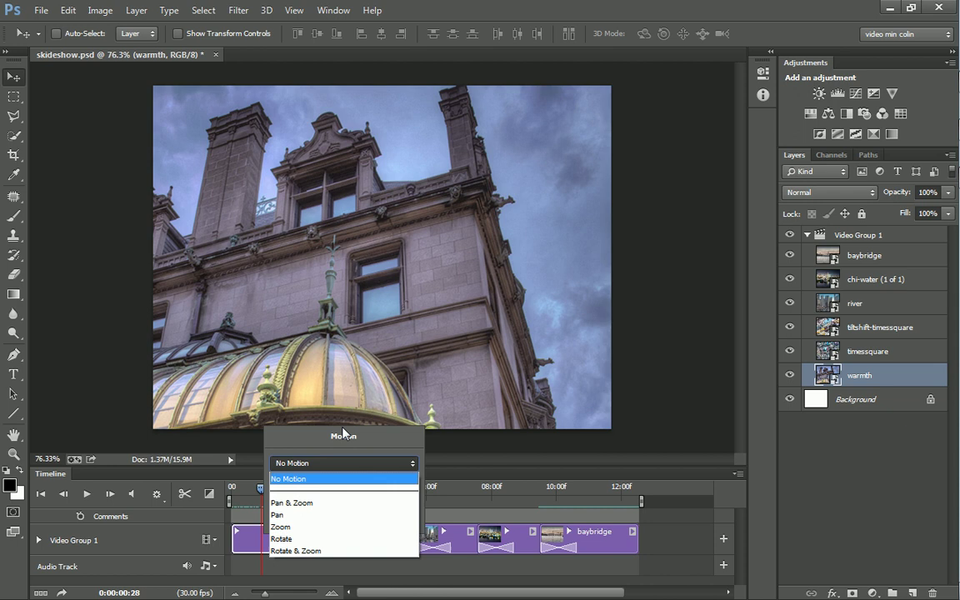
{"action": "left_click", "coordinate": [288, 478]}
{"action": "left_click", "coordinate": [263, 490]}
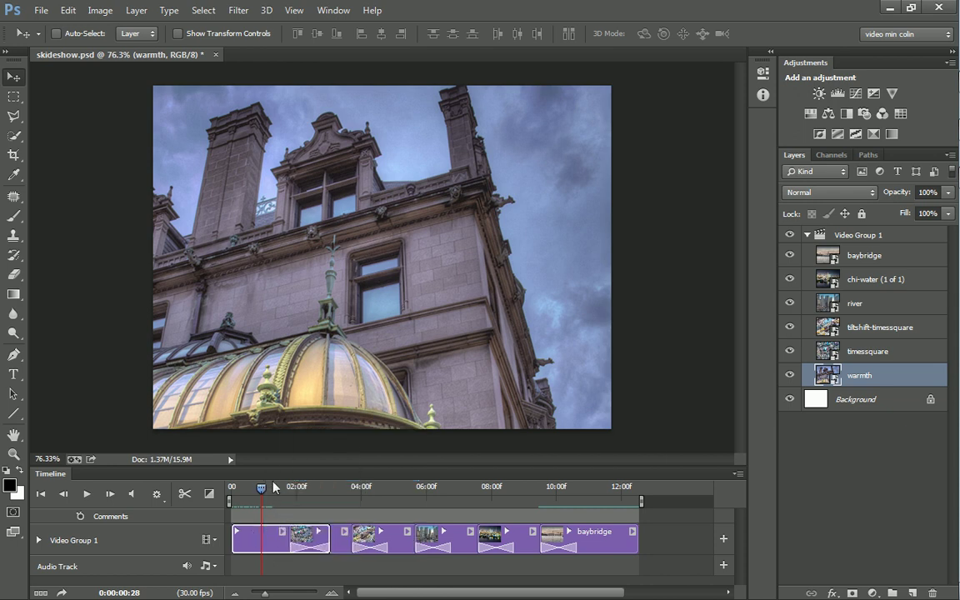
{"action": "mouse_move", "coordinate": [263, 490]}
{"action": "left_mouse_down"}
{"action": "mouse_move", "coordinate": [517, 527]}
{"action": "mouse_move", "coordinate": [584, 496]}
{"action": "mouse_move", "coordinate": [264, 500]}
{"action": "mouse_move", "coordinate": [275, 499]}
{"action": "left_mouse_up"}
{"action": "left_click", "coordinate": [283, 534]}
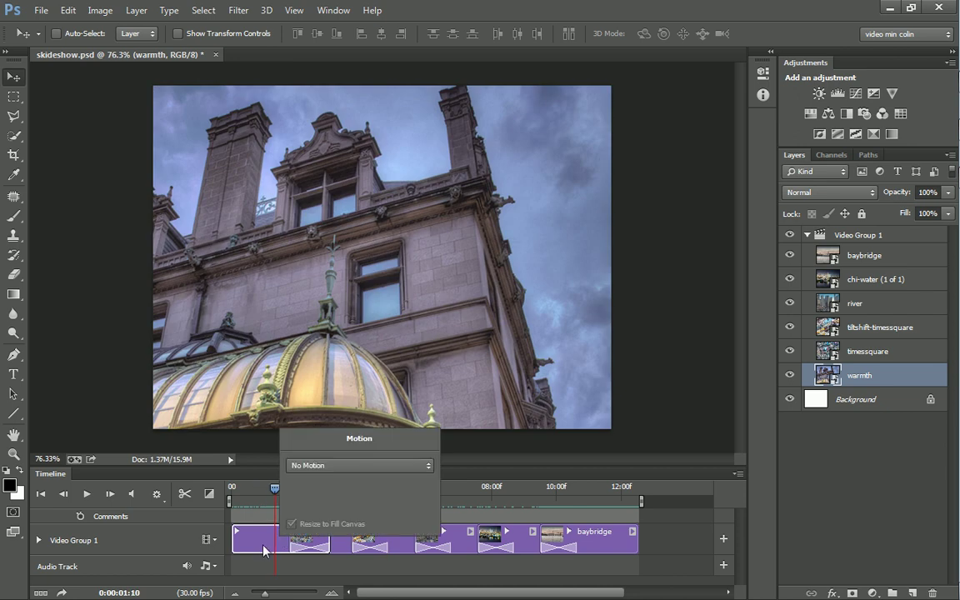
{"action": "left_click", "coordinate": [264, 550]}
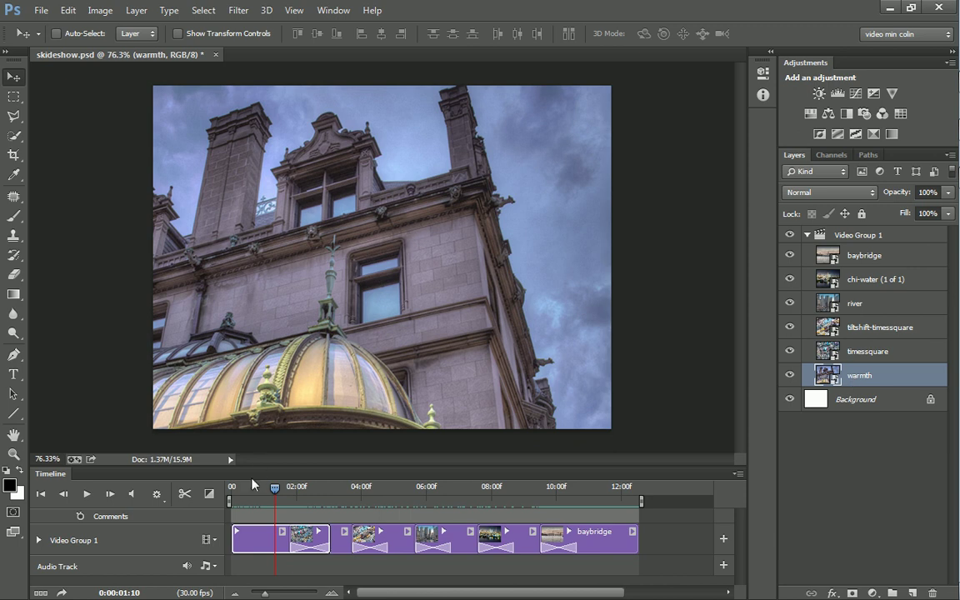
Apply the Pan motion to the warmth clip with its direction set to -109.
{"action": "right_click", "coordinate": [260, 539]}
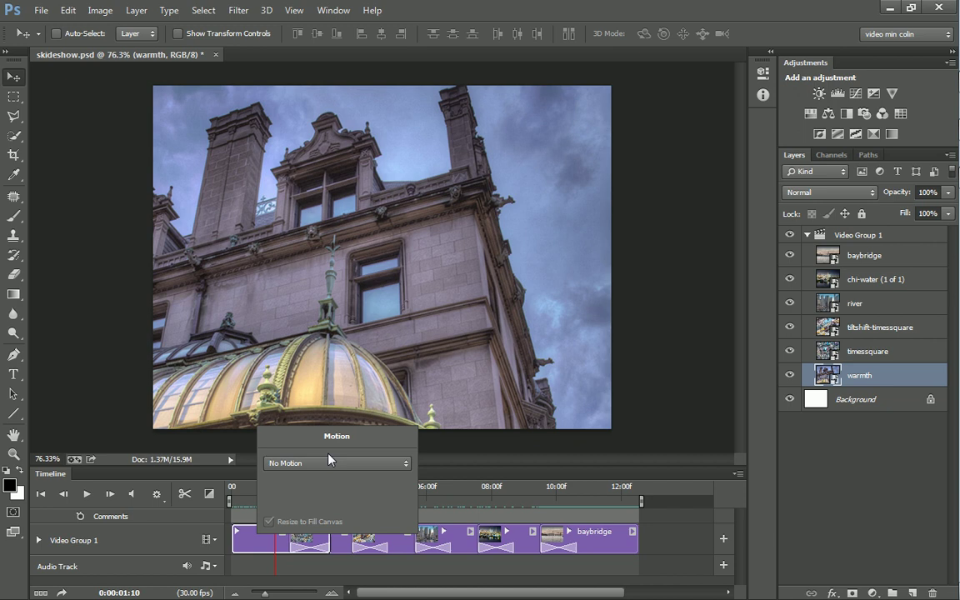
{"action": "left_click", "coordinate": [349, 464]}
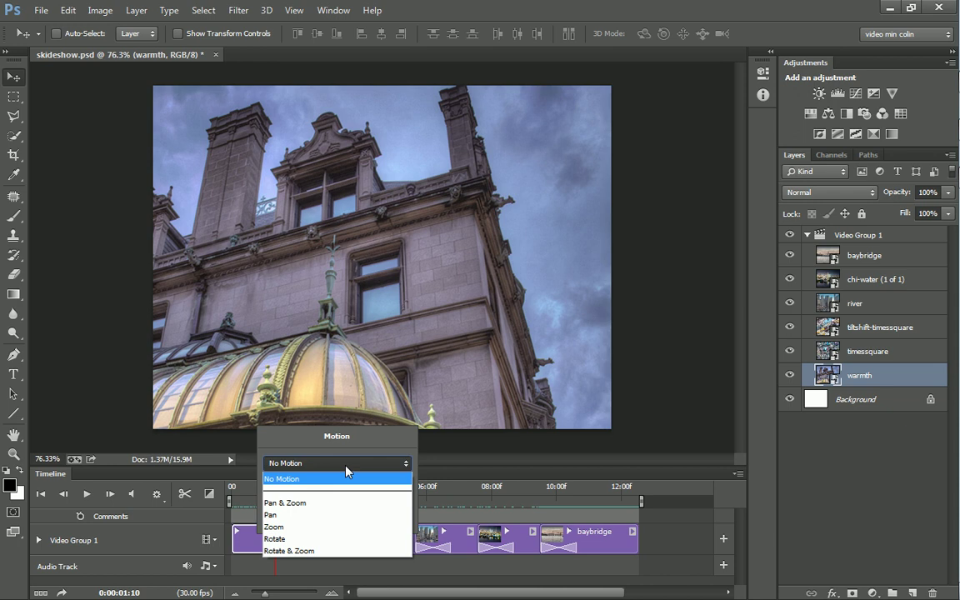
{"action": "left_click", "coordinate": [309, 515]}
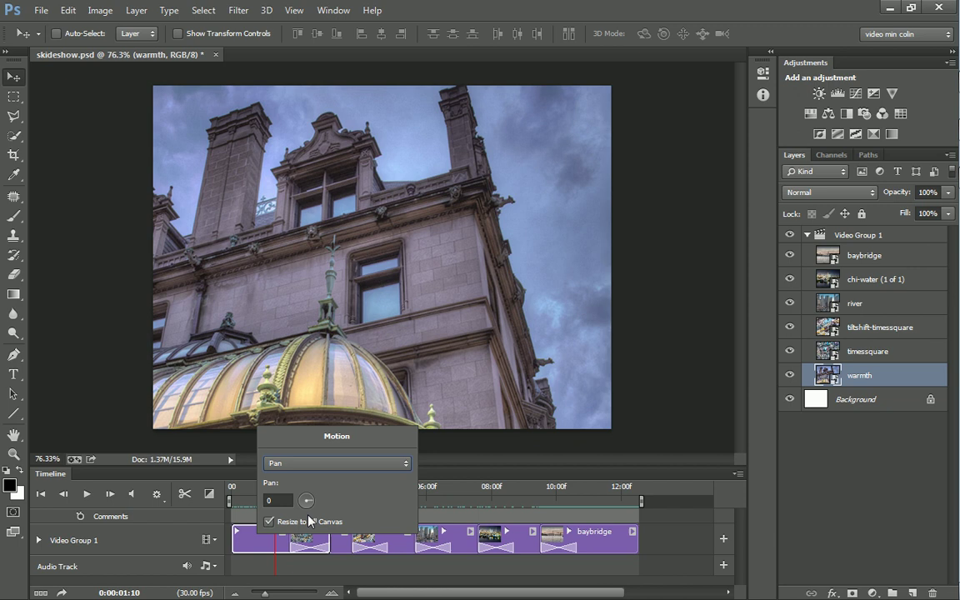
{"action": "mouse_move", "coordinate": [307, 504]}
{"action": "left_mouse_down"}
{"action": "mouse_move", "coordinate": [304, 520]}
{"action": "mouse_move", "coordinate": [309, 486]}
{"action": "left_mouse_up"}
Preview the warmth clip's pan, try a pan direction of 21, and preview again.
{"action": "left_click", "coordinate": [233, 490]}
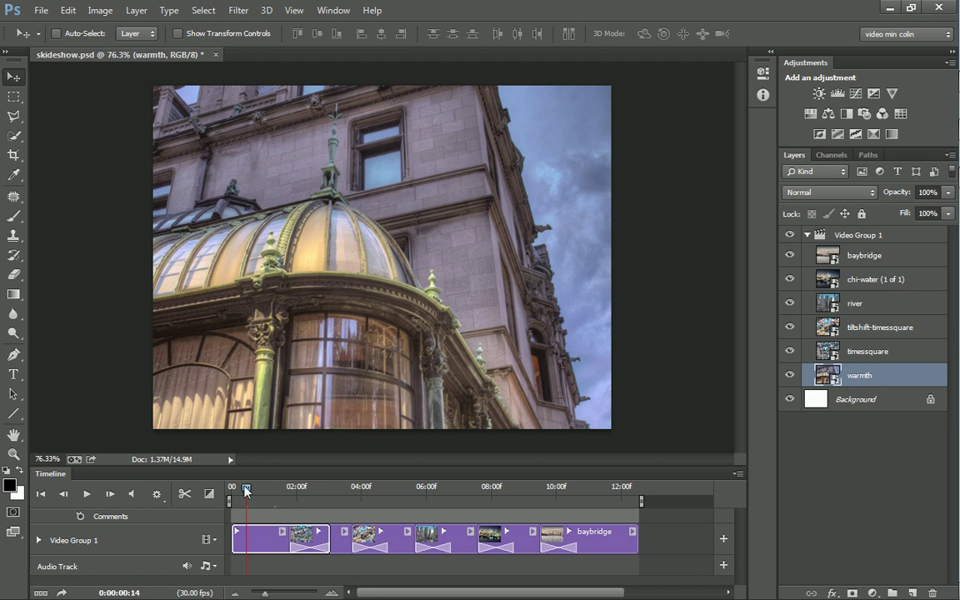
{"action": "left_click_drag", "start_coordinate": [233, 492], "coordinate": [267, 501]}
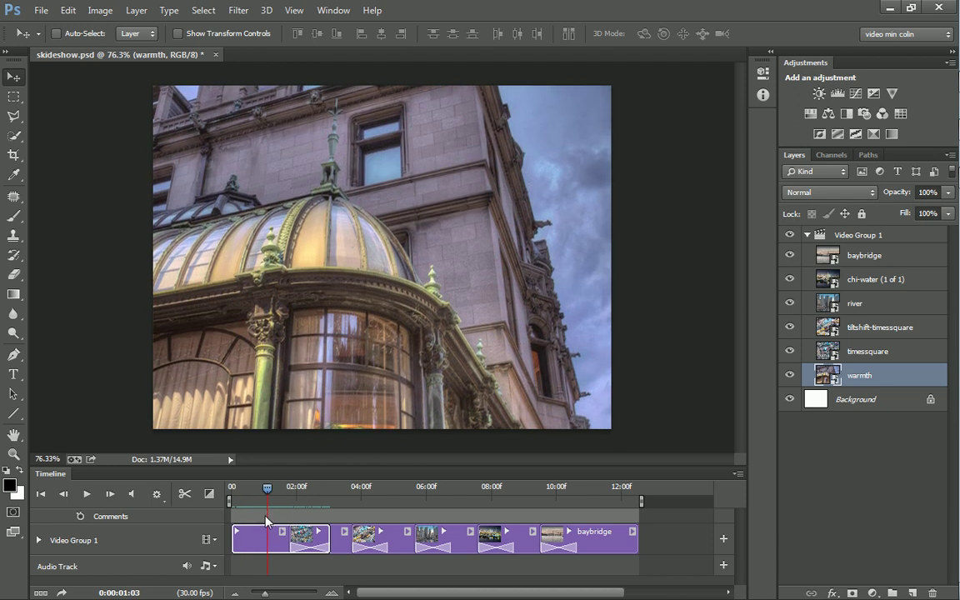
{"action": "right_click", "coordinate": [256, 539]}
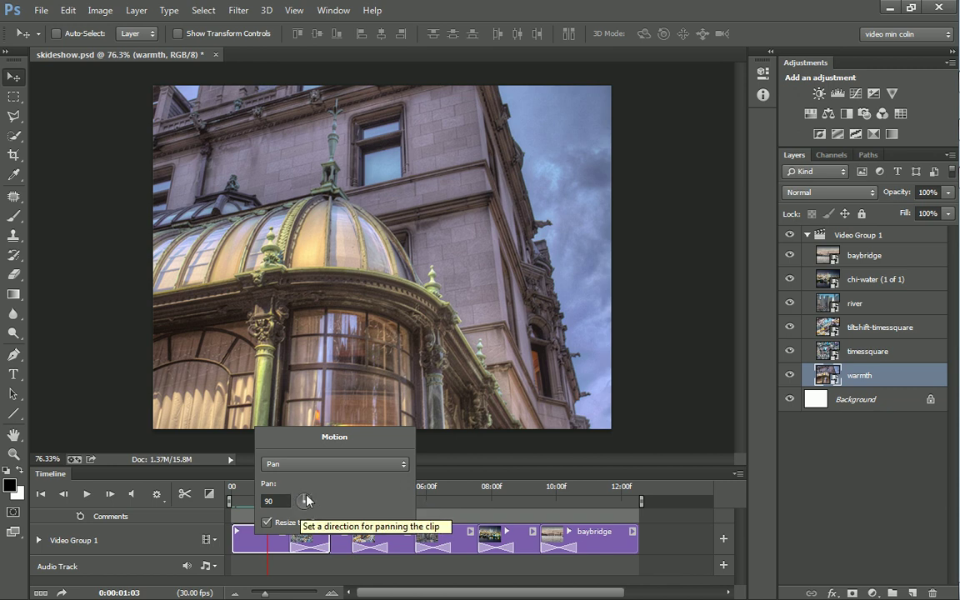
{"action": "left_click_drag", "start_coordinate": [305, 501], "coordinate": [306, 528]}
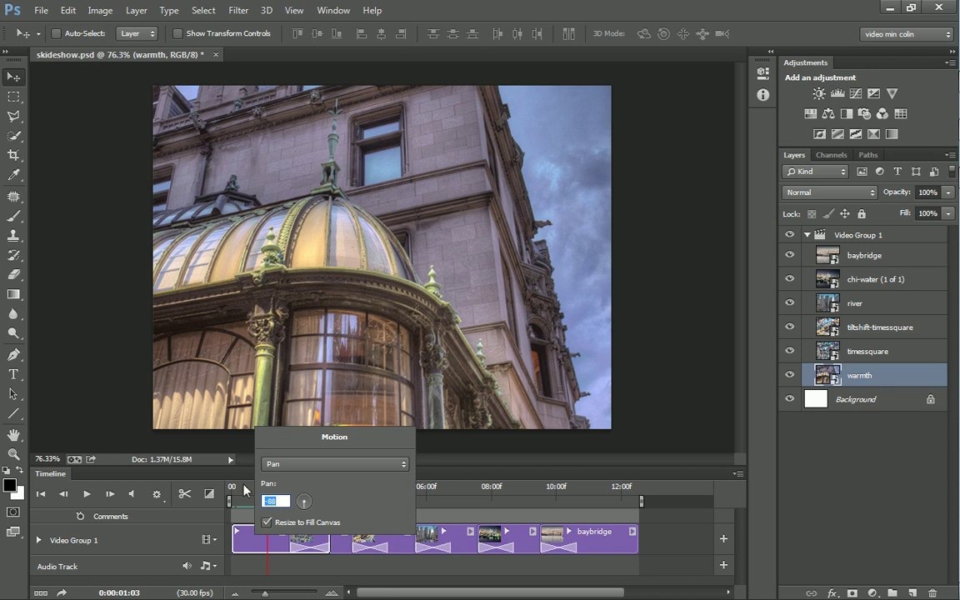
{"action": "left_click", "coordinate": [244, 490]}
{"action": "left_click_drag", "start_coordinate": [244, 490], "coordinate": [282, 518]}
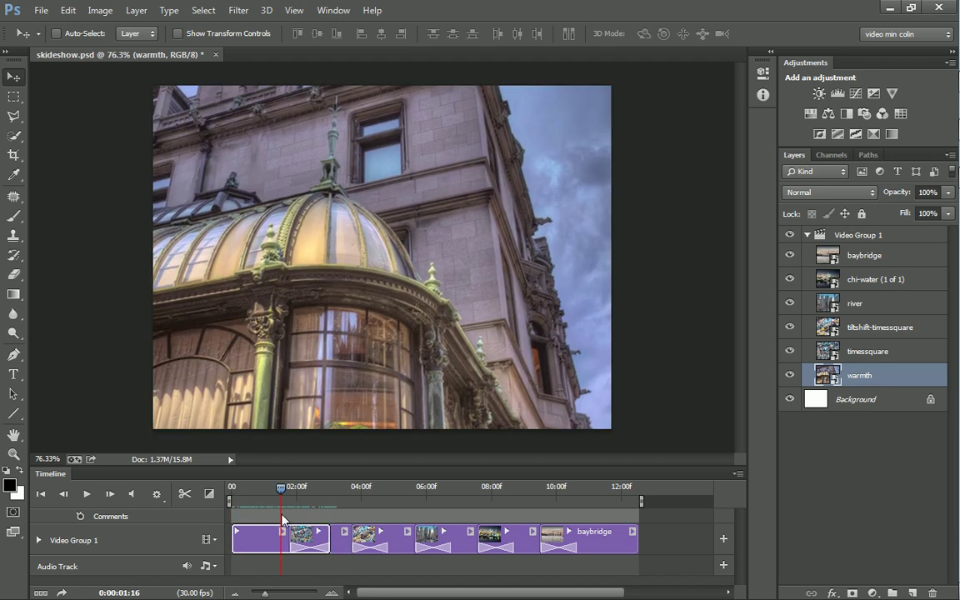
Change the pan direction to 159, then select the angle value to enter 90.
{"action": "right_click", "coordinate": [275, 530]}
{"action": "mouse_move", "coordinate": [314, 505]}
{"action": "left_mouse_down"}
{"action": "mouse_move", "coordinate": [304, 498]}
{"action": "mouse_move", "coordinate": [311, 489]}
{"action": "left_mouse_up"}
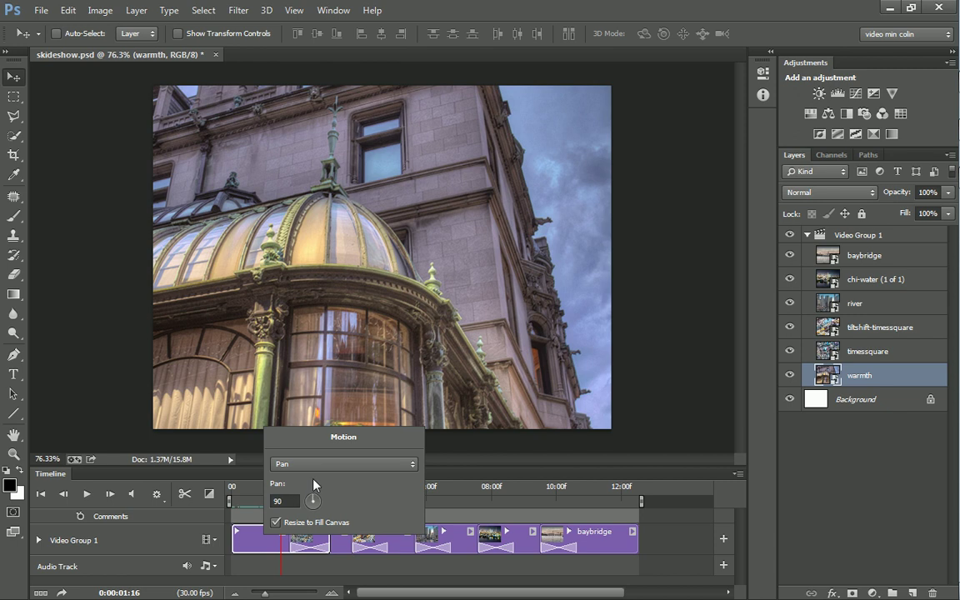
{"action": "left_click", "coordinate": [283, 501]}
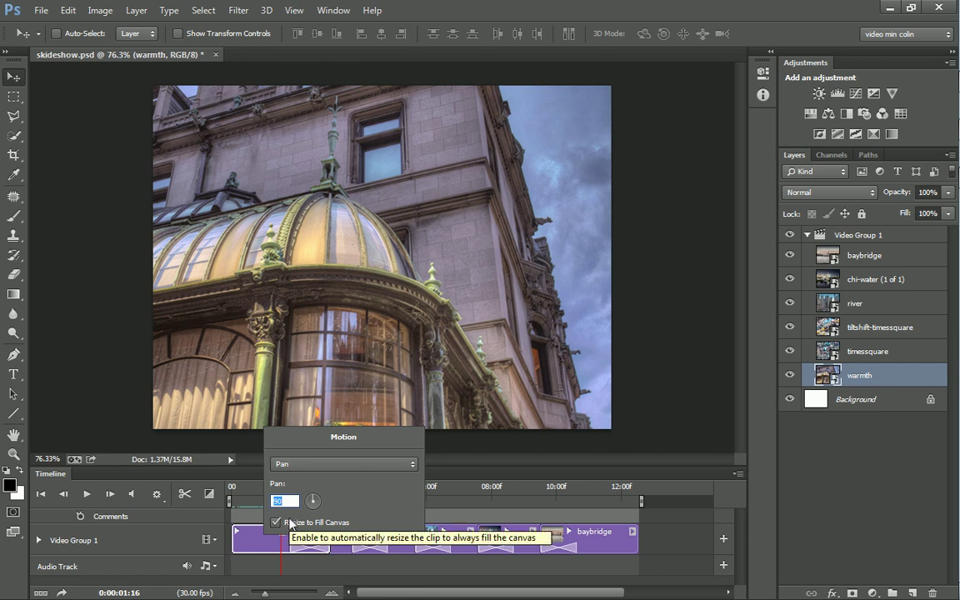
Move the preview to the Times Square clip, give it a Zoom motion, and preview the zoom.
{"action": "left_click", "coordinate": [172, 394]}
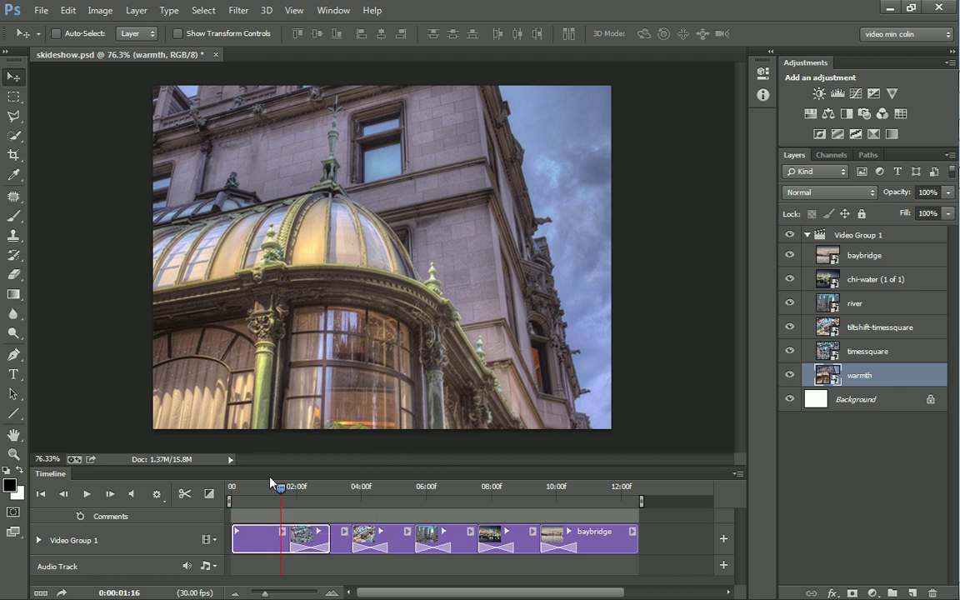
{"action": "left_click_drag", "start_coordinate": [281, 487], "coordinate": [341, 510]}
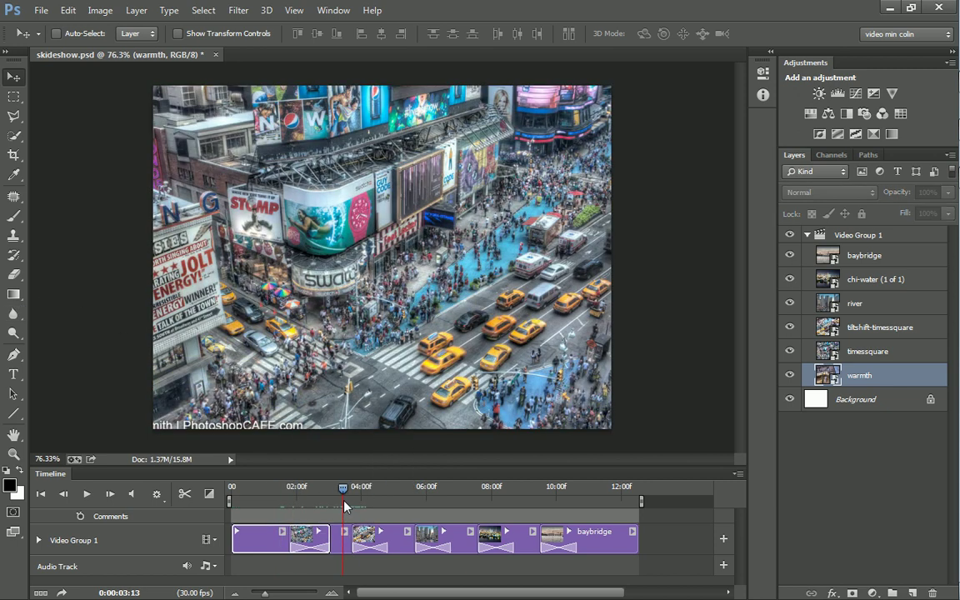
{"action": "right_click", "coordinate": [347, 542]}
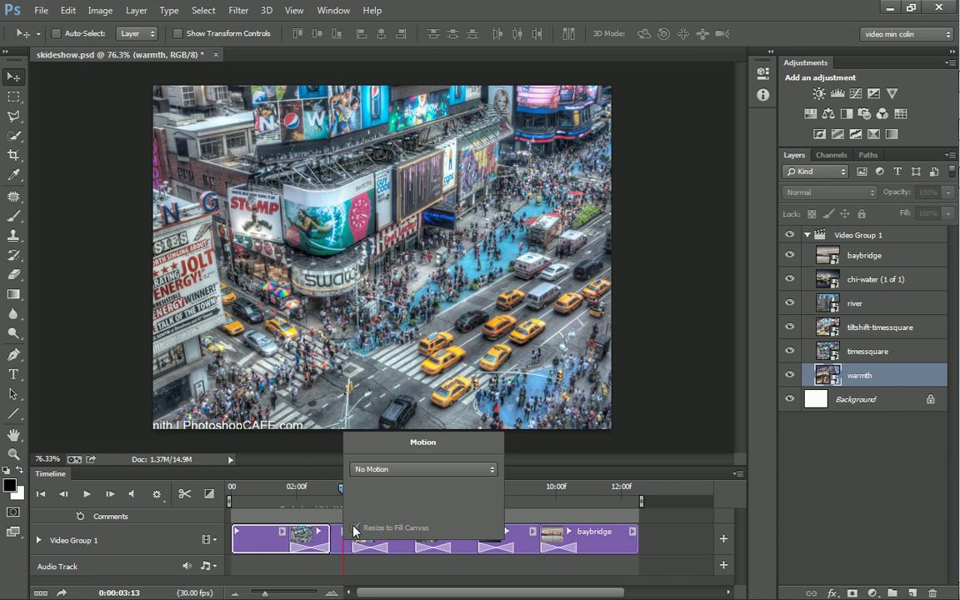
{"action": "left_click", "coordinate": [383, 470]}
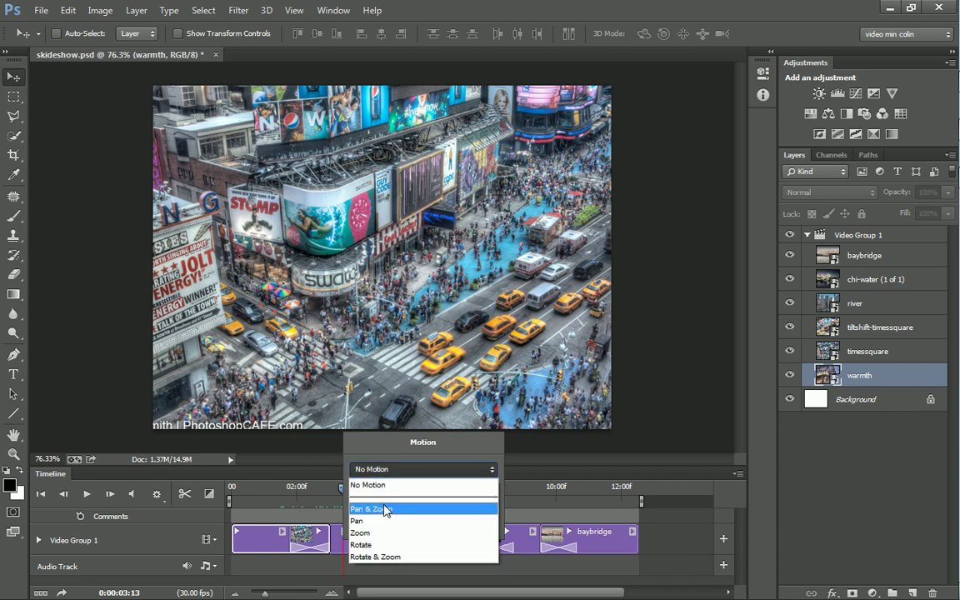
{"action": "left_click", "coordinate": [388, 533]}
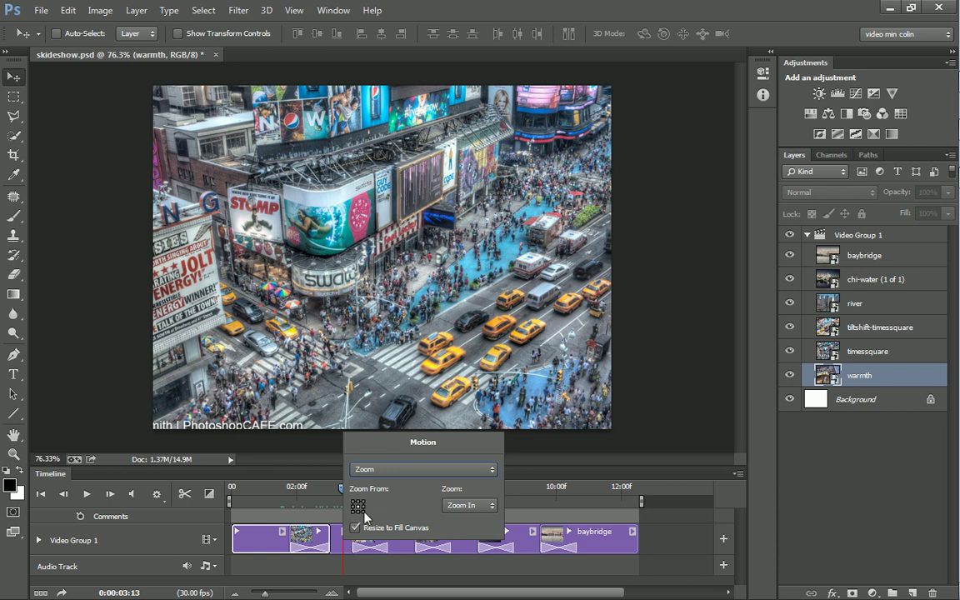
{"action": "left_click_drag", "start_coordinate": [324, 489], "coordinate": [346, 519]}
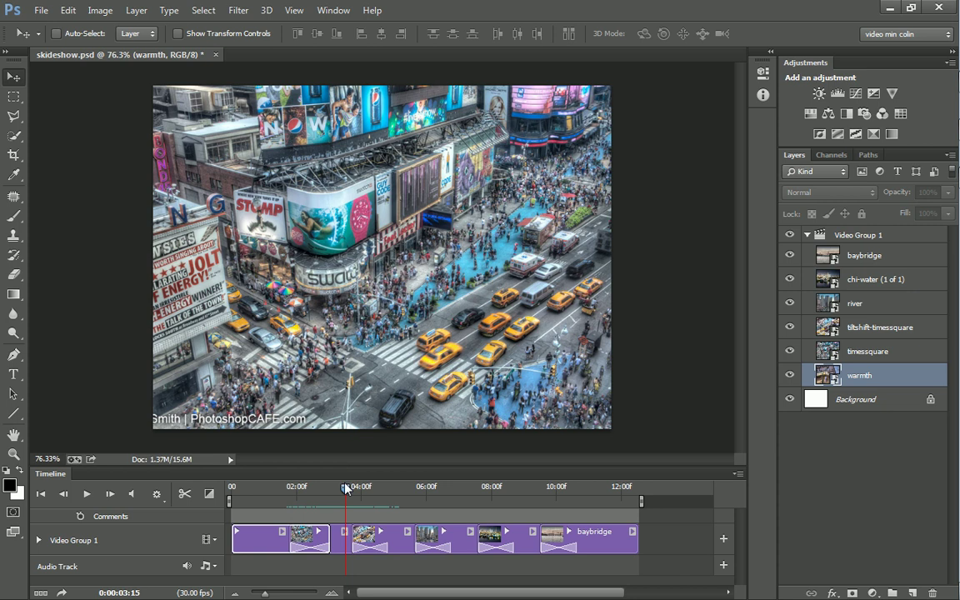
Give the tilt-shift clip a clockwise Rotate motion and preview it into the river clip.
{"action": "left_click_drag", "start_coordinate": [345, 488], "coordinate": [395, 488]}
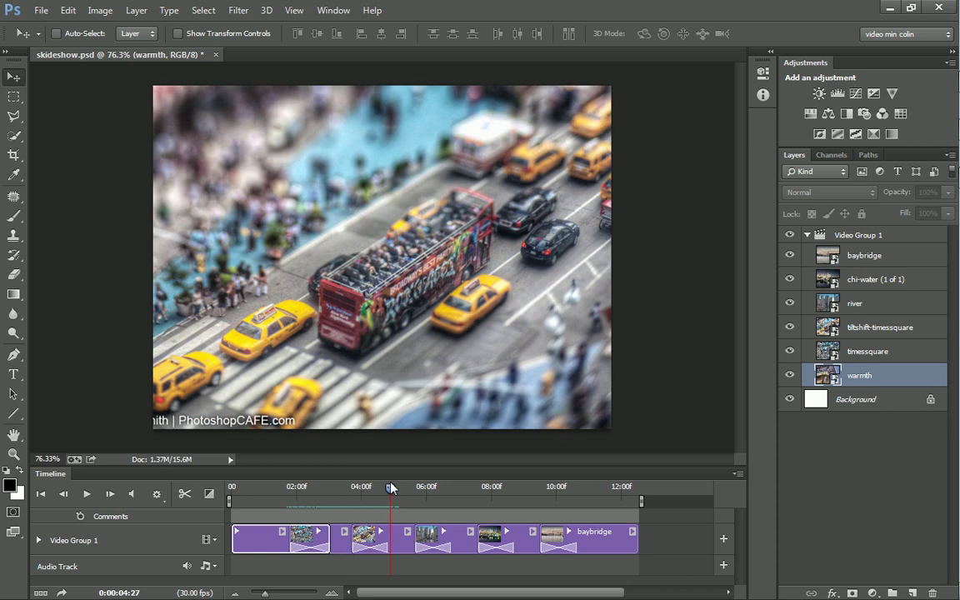
{"action": "right_click", "coordinate": [397, 532]}
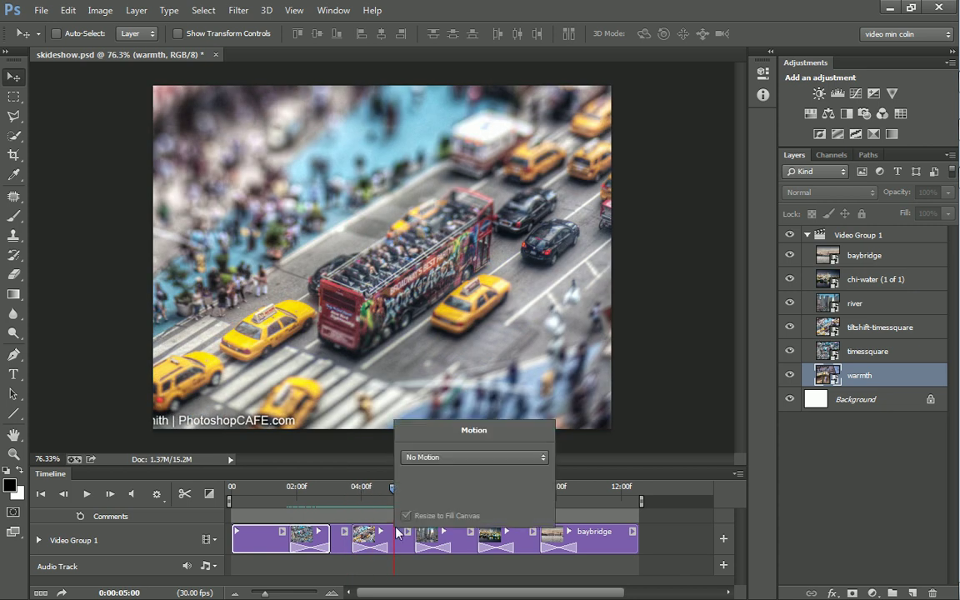
{"action": "left_click", "coordinate": [420, 460]}
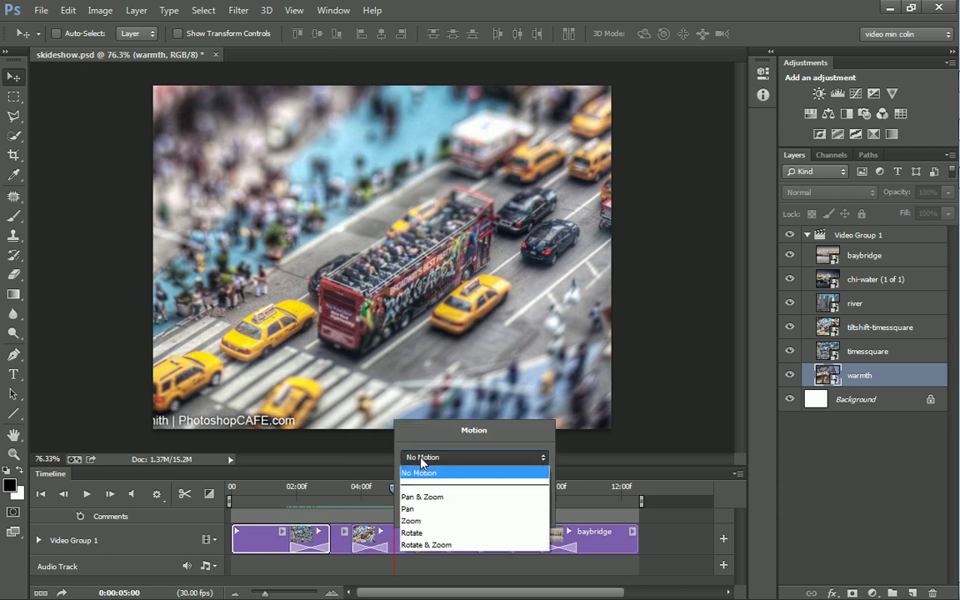
{"action": "left_click", "coordinate": [434, 533]}
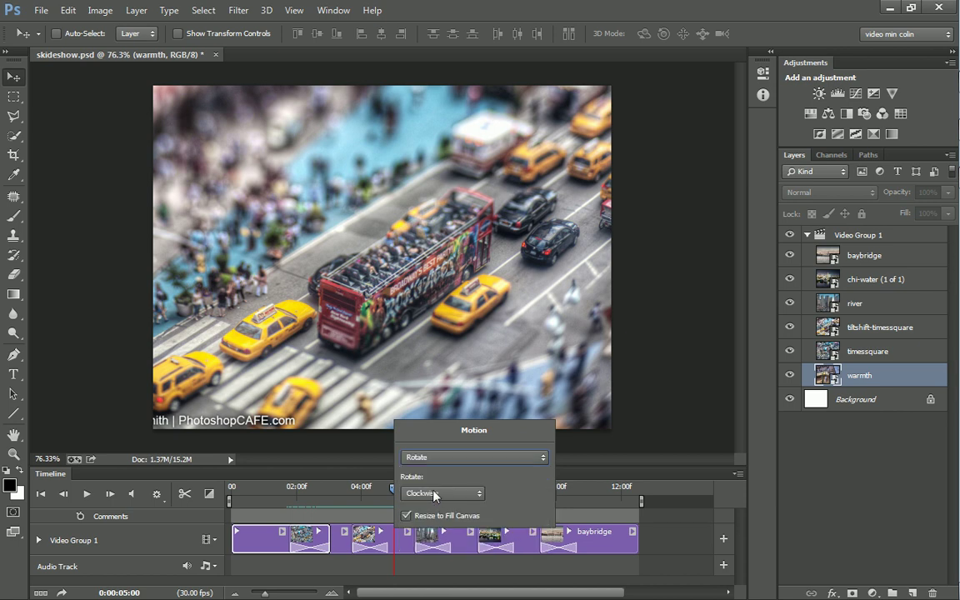
{"action": "left_click", "coordinate": [434, 494]}
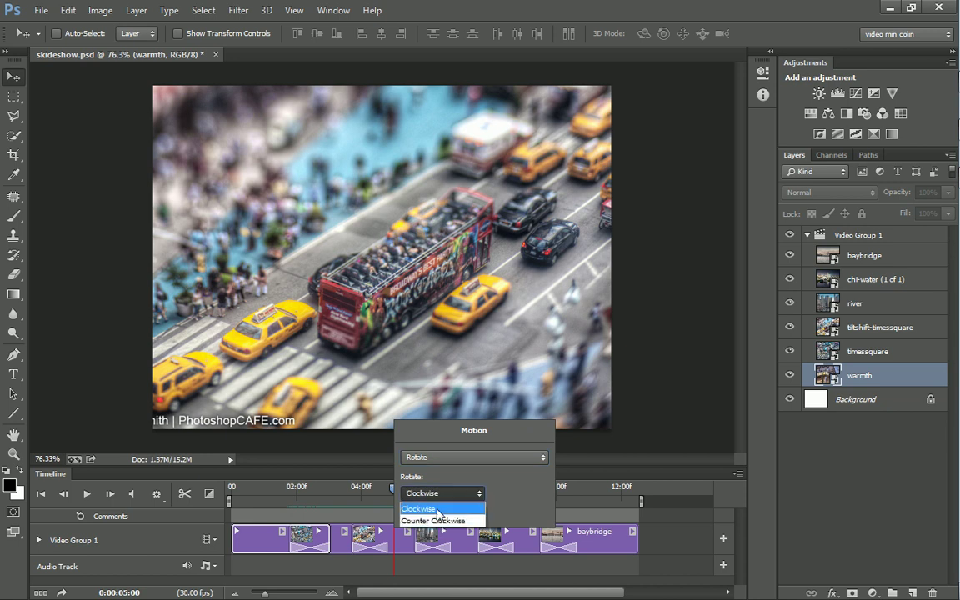
{"action": "left_click", "coordinate": [438, 511]}
{"action": "left_click", "coordinate": [351, 505]}
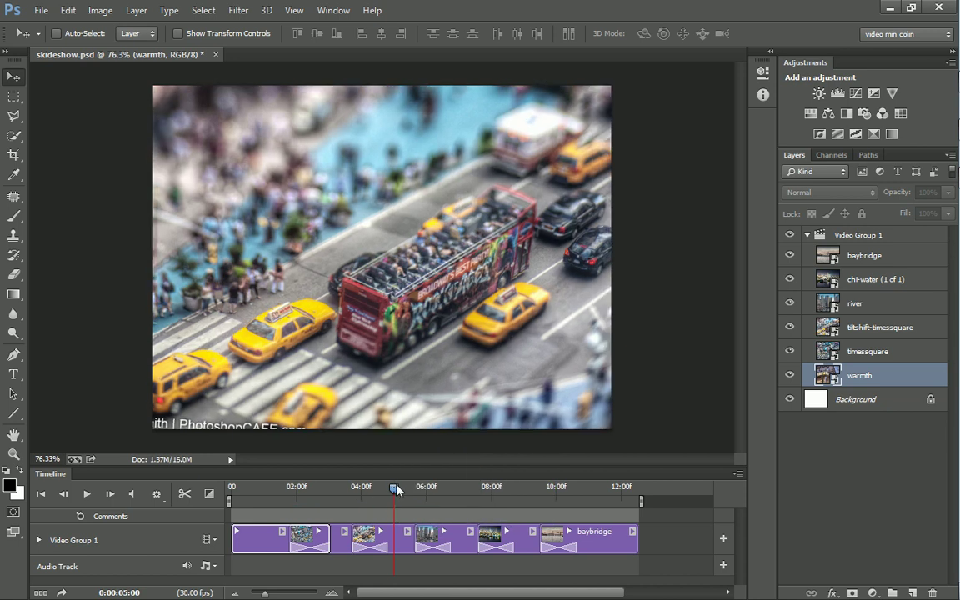
{"action": "left_click_drag", "start_coordinate": [397, 489], "coordinate": [456, 524]}
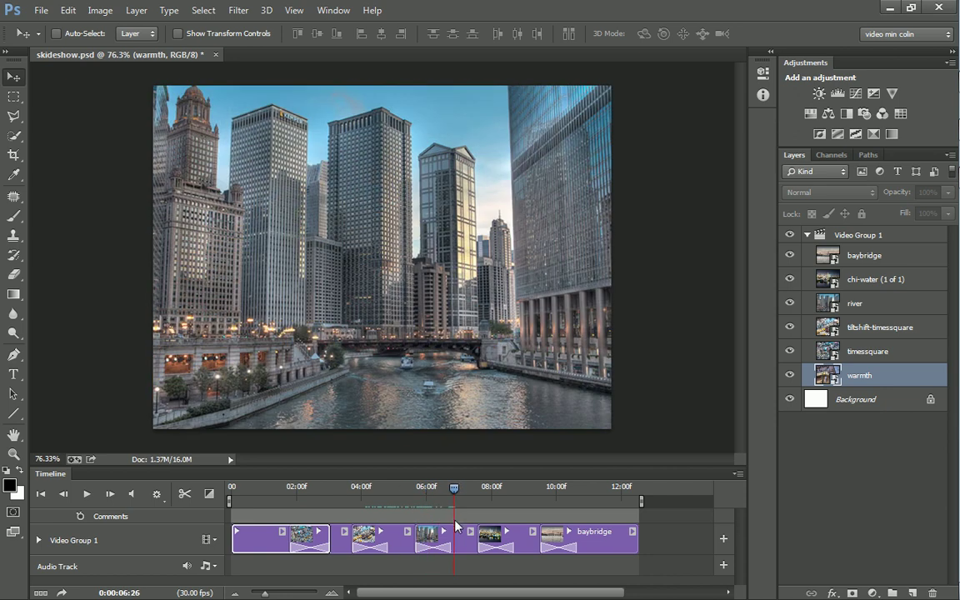
Set the river clip to Pan & Zoom at -180 with Zoom In, previewing into the harbour clip.
{"action": "right_click", "coordinate": [460, 542]}
{"action": "left_click", "coordinate": [483, 470]}
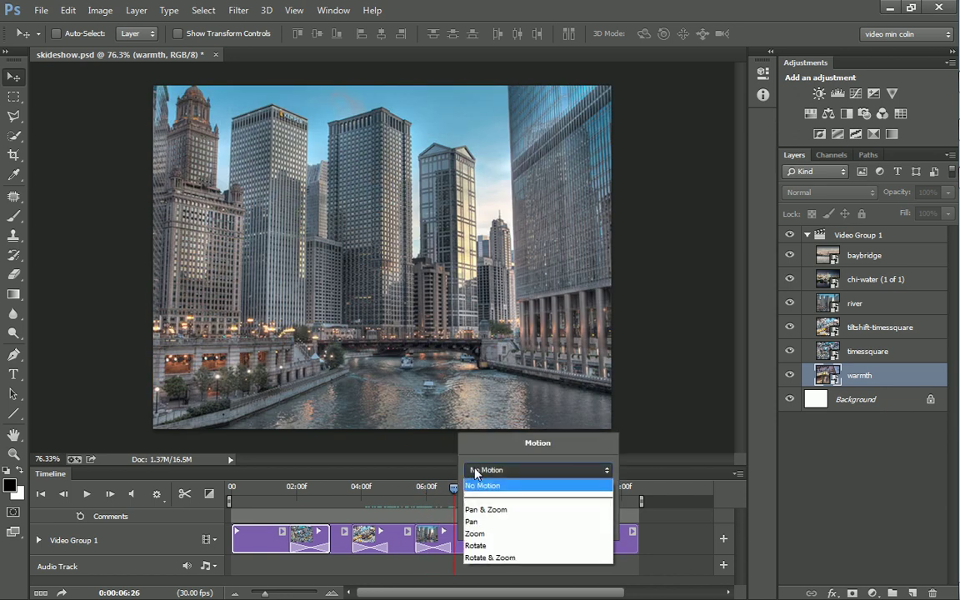
{"action": "left_click", "coordinate": [528, 511]}
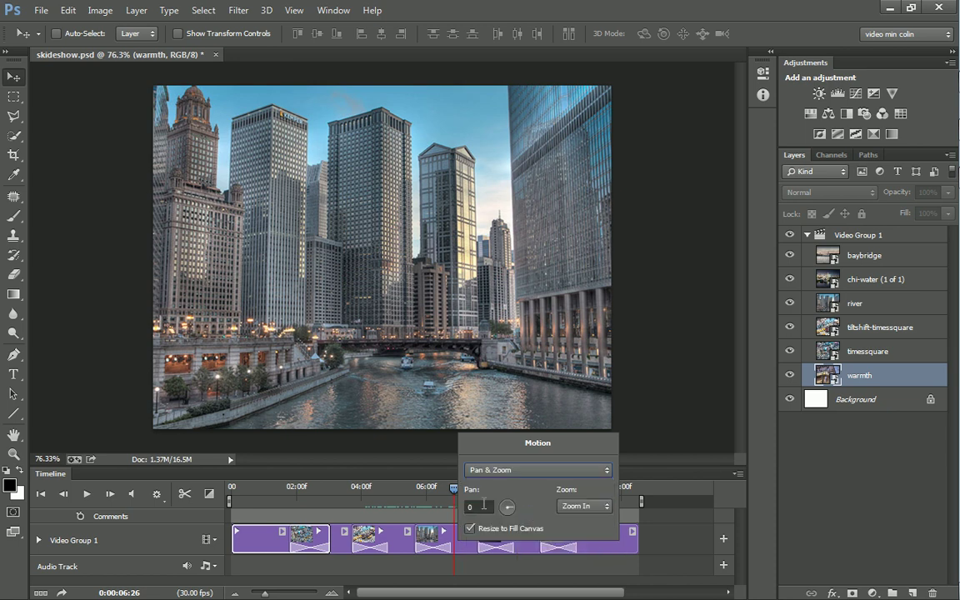
{"action": "left_click_drag", "start_coordinate": [514, 509], "coordinate": [514, 532]}
{"action": "double_click", "coordinate": [487, 507]}
{"action": "left_click", "coordinate": [439, 490]}
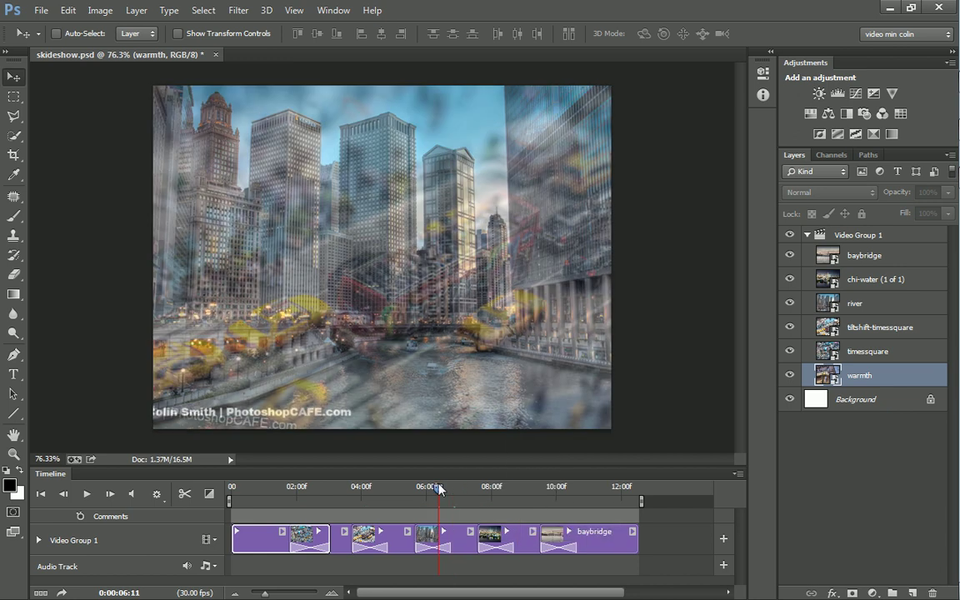
{"action": "left_click_drag", "start_coordinate": [440, 491], "coordinate": [531, 499]}
Apply a clockwise, zoom-in Rotate & Zoom motion to the chi-water harbour clip and preview it.
{"action": "left_click", "coordinate": [528, 546]}
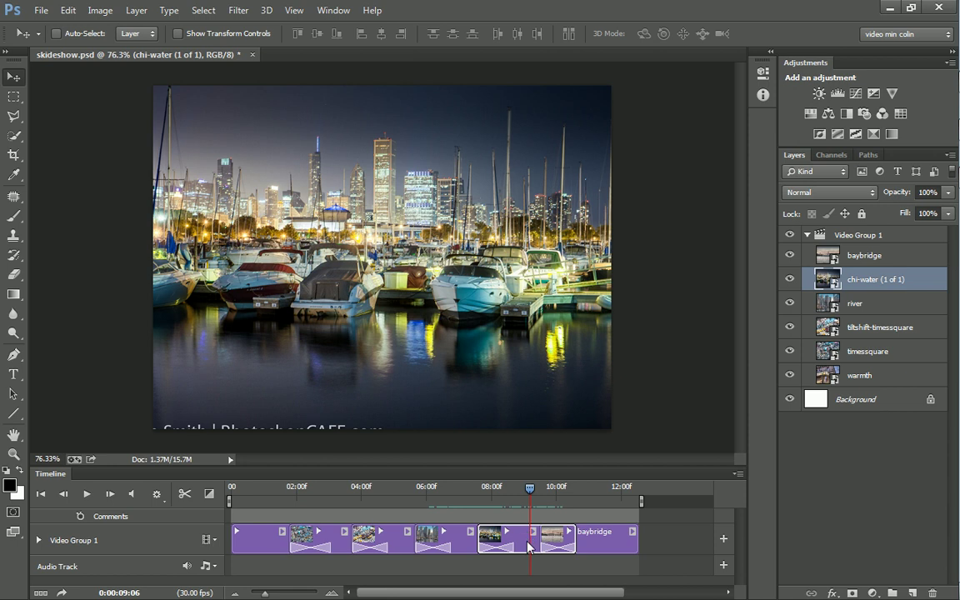
{"action": "right_click", "coordinate": [527, 546]}
{"action": "left_click", "coordinate": [552, 472]}
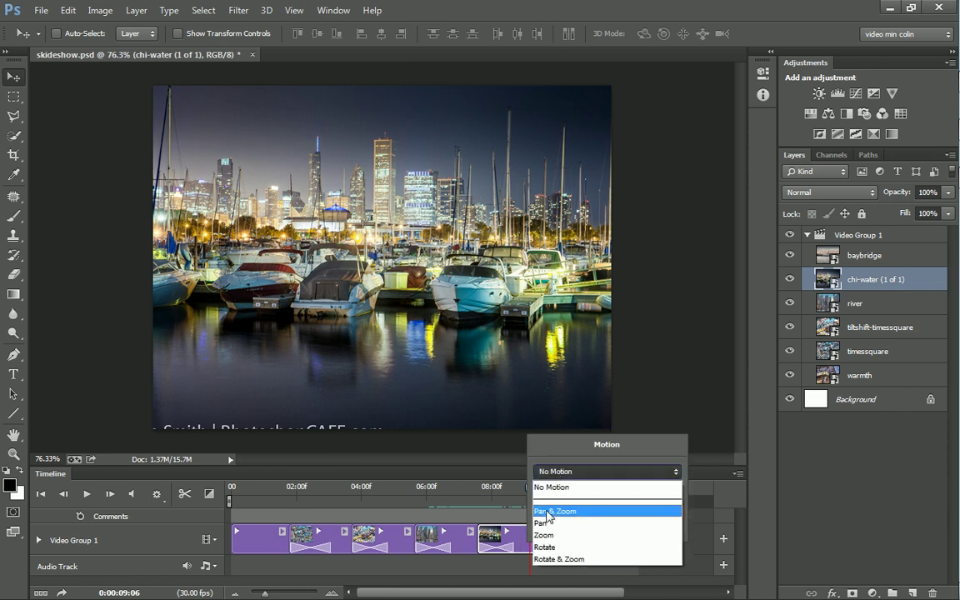
{"action": "left_click", "coordinate": [555, 560]}
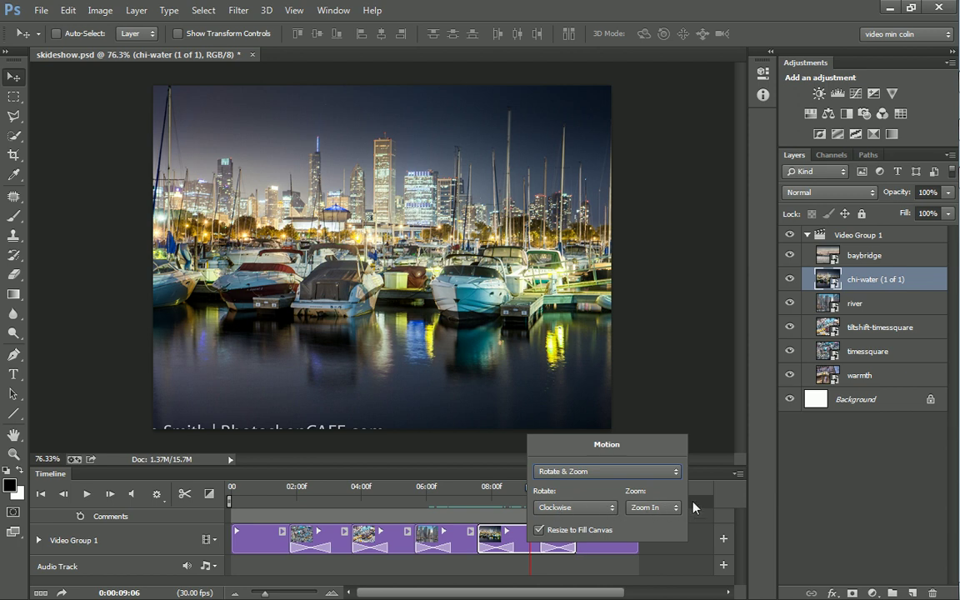
{"action": "left_click", "coordinate": [530, 506]}
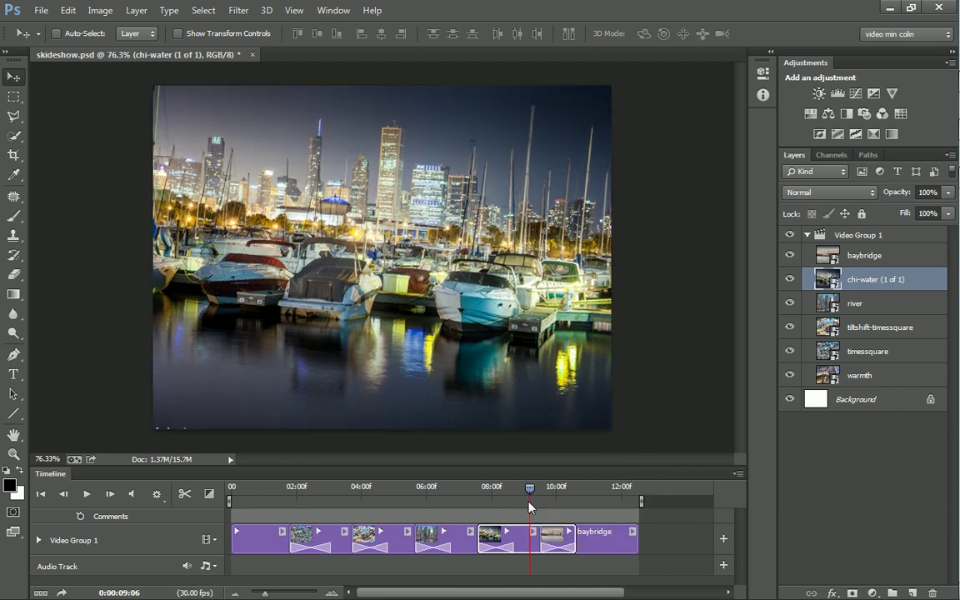
{"action": "left_click_drag", "start_coordinate": [533, 493], "coordinate": [511, 502]}
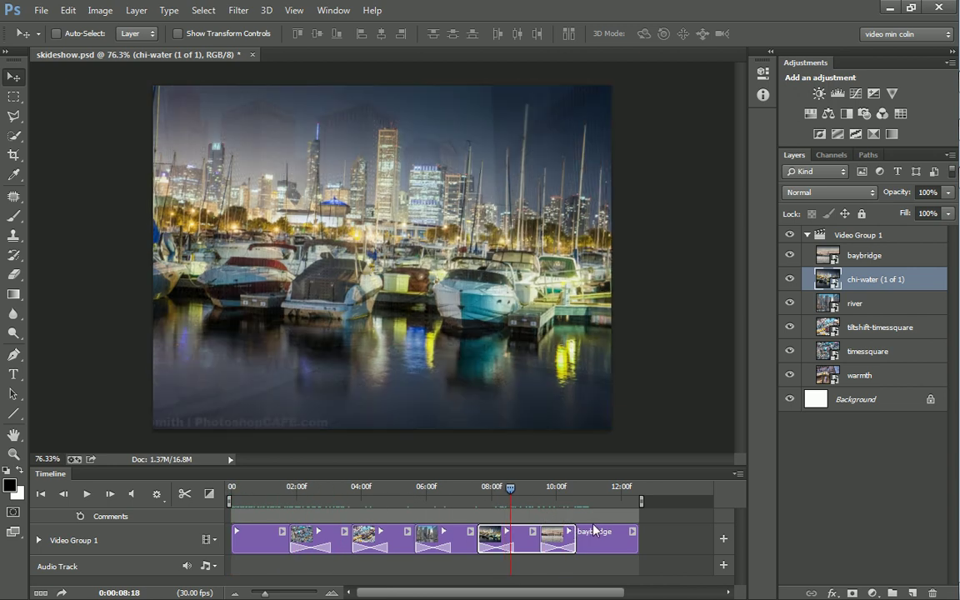
Rewind to 0:00 and play the slideshow through to the bay bridge clip at 0:00:12:06.
{"action": "left_click", "coordinate": [594, 530]}
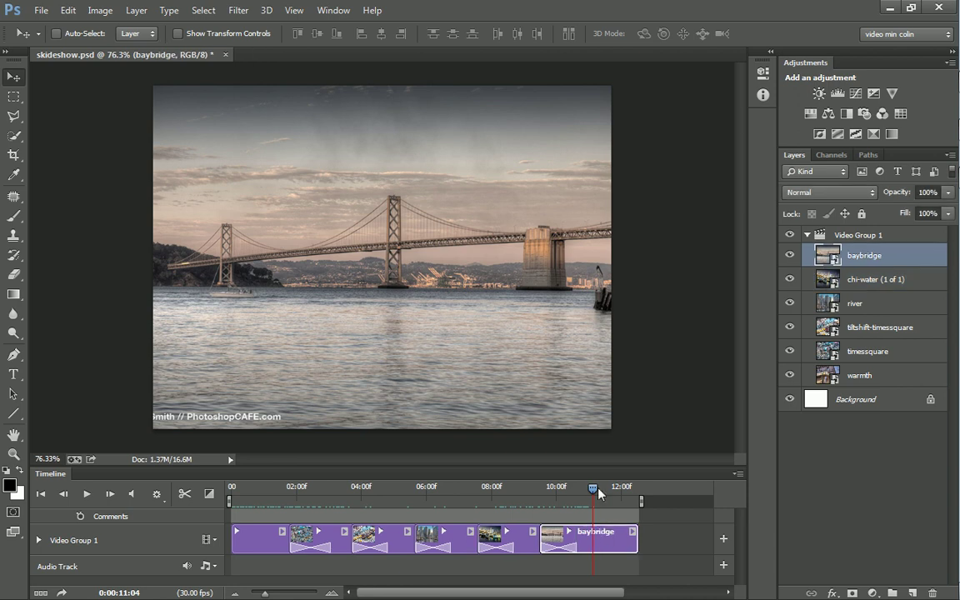
{"action": "left_click_drag", "start_coordinate": [593, 492], "coordinate": [231, 486]}
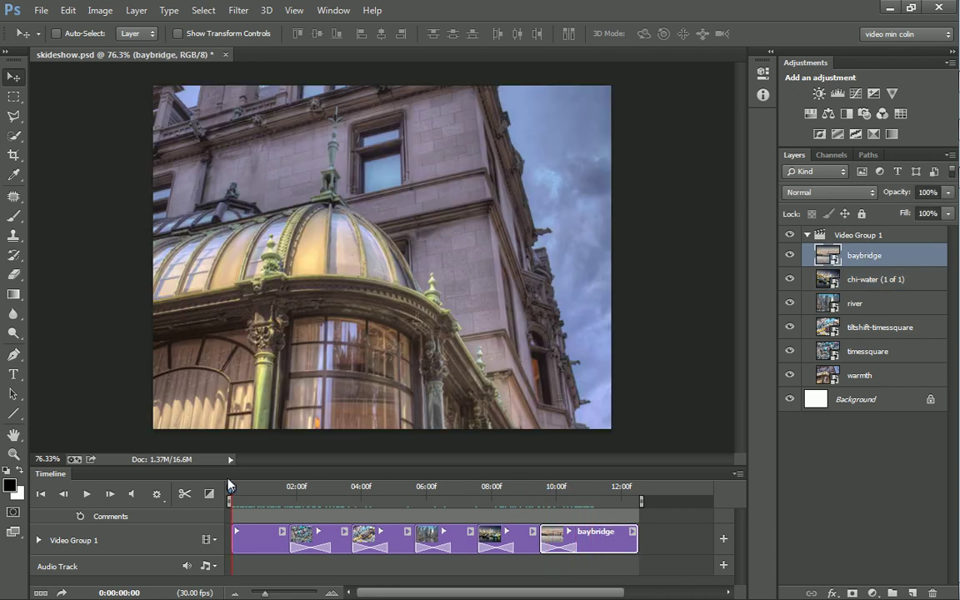
{"action": "key", "text": "space"}
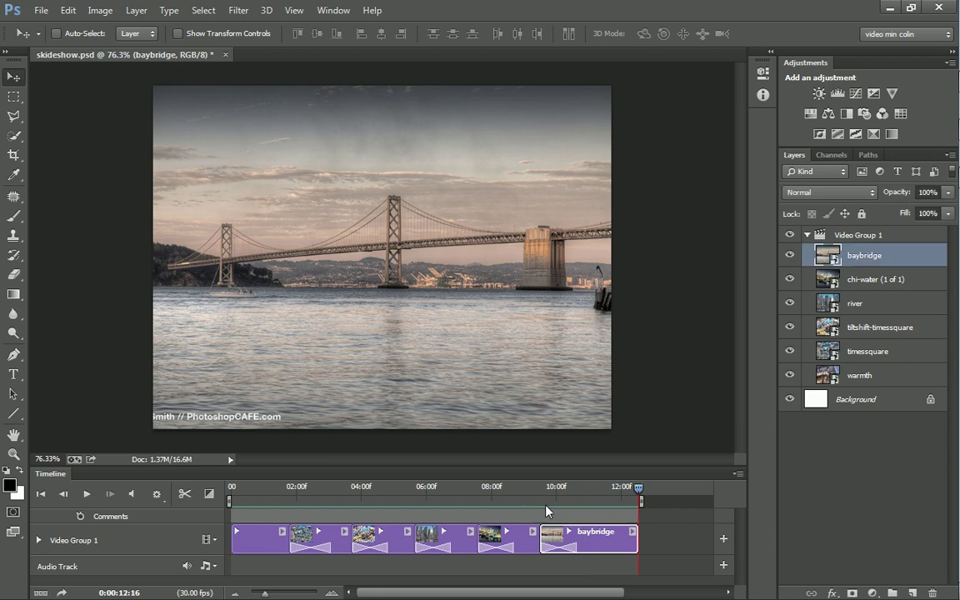
{"action": "left_click_drag", "start_coordinate": [641, 492], "coordinate": [232, 488]}
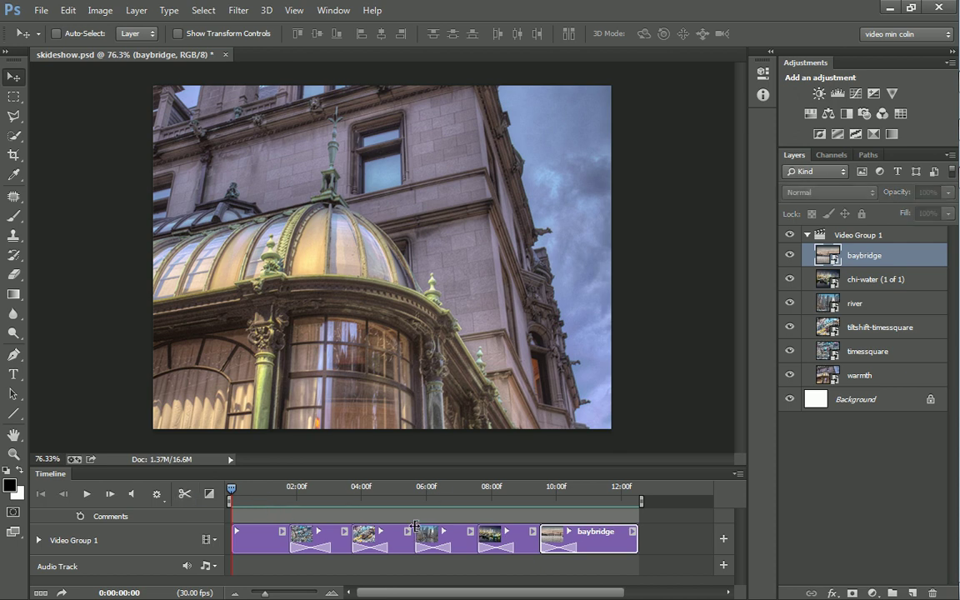
{"action": "key", "text": "space"}
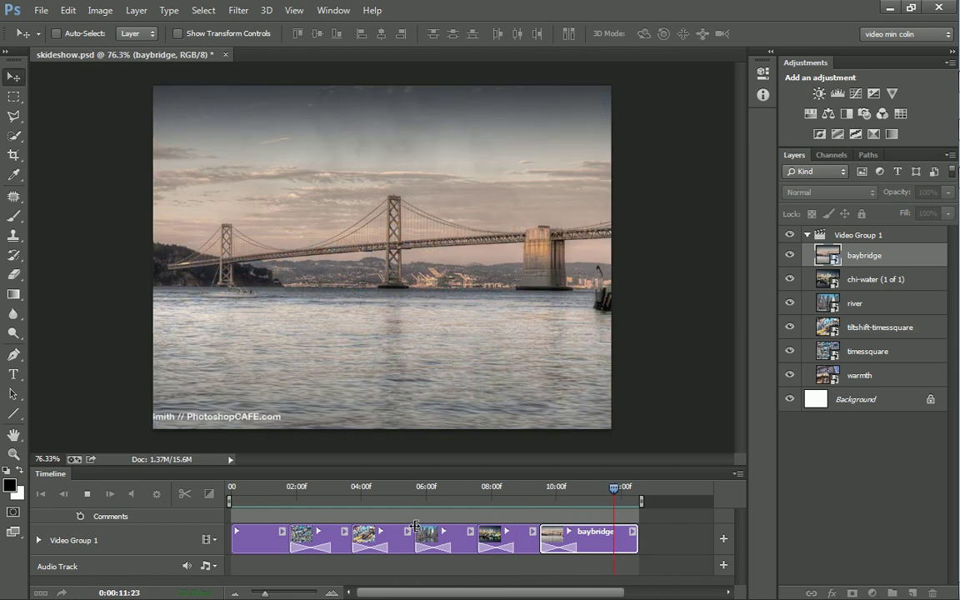
{"action": "key", "text": "space"}
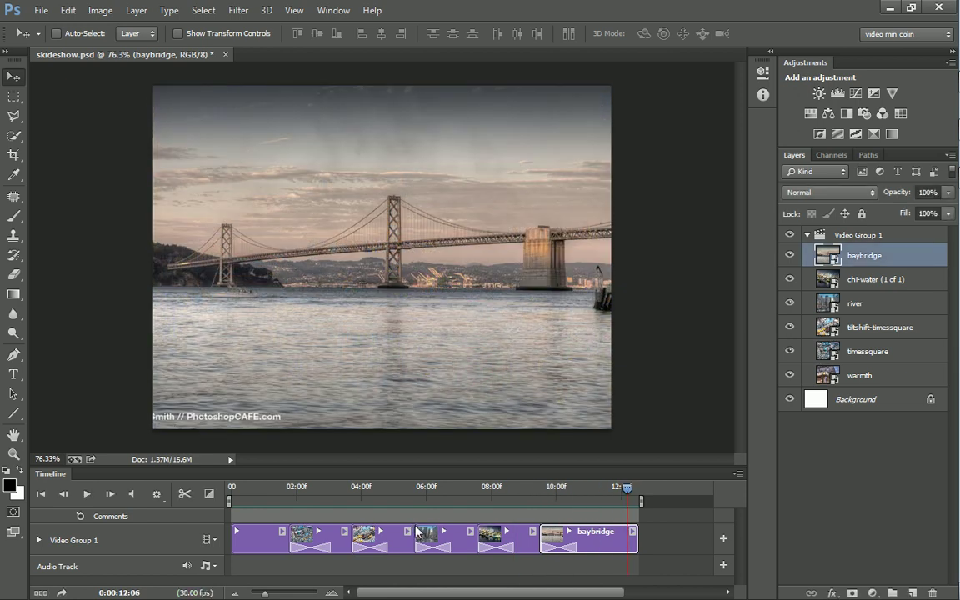